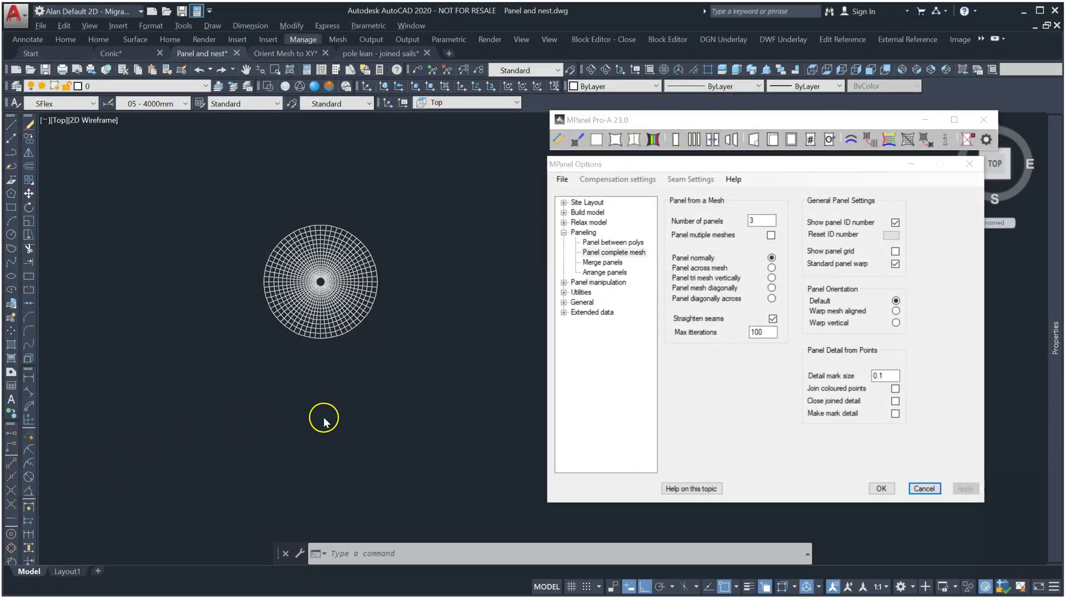
Enable paneling of multiple meshes and panel the conic's meshes normally with 3 panels per mesh and straightened seams.
{"action": "left_click", "coordinate": [435, 251]}
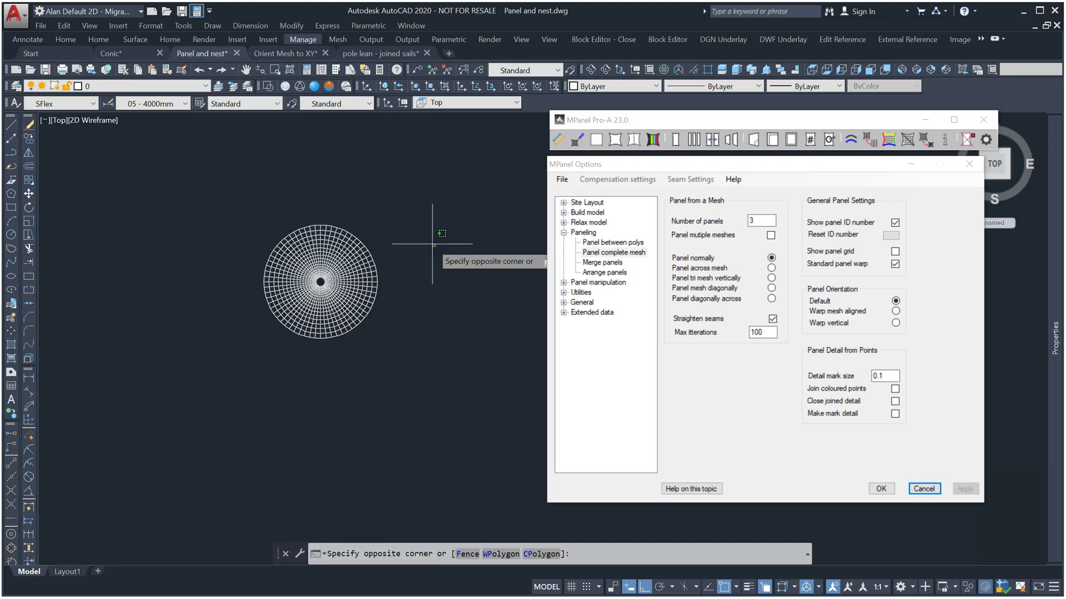
{"action": "key", "text": "Escape"}
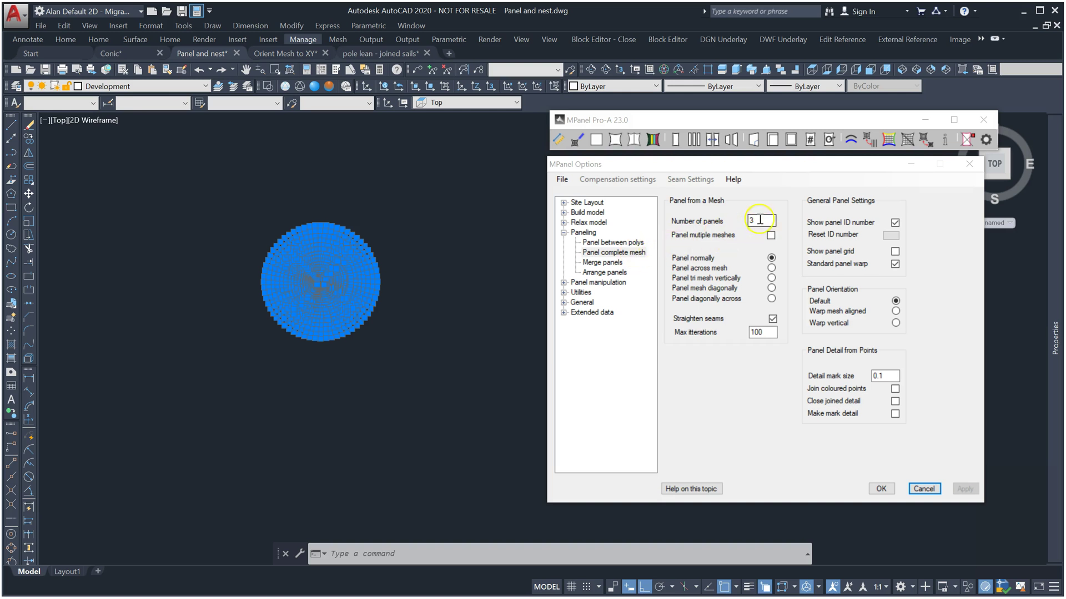
{"action": "left_click", "coordinate": [770, 236]}
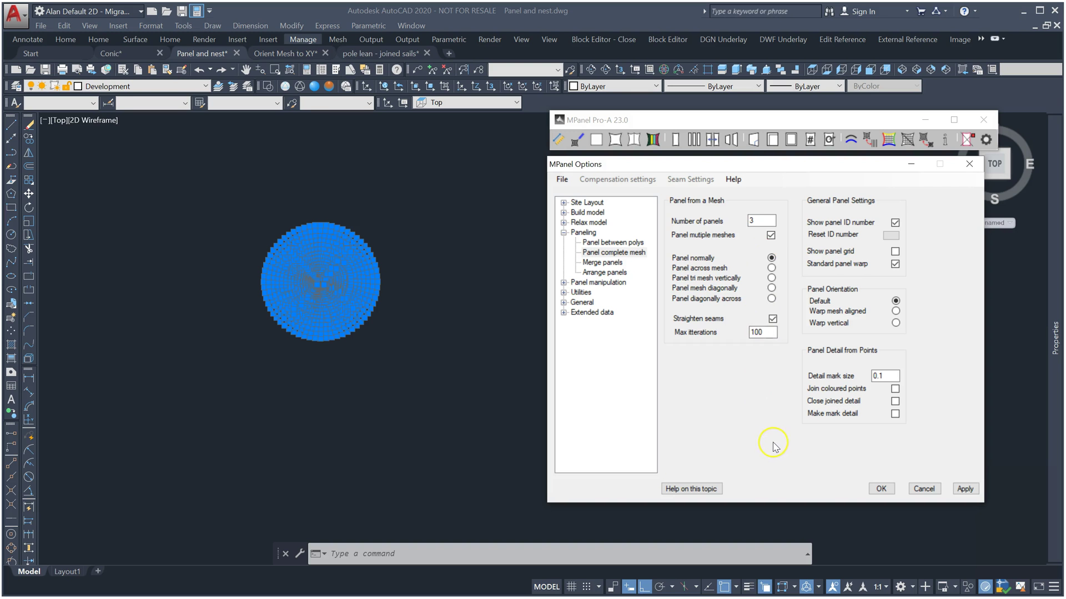
{"action": "left_click", "coordinate": [963, 489]}
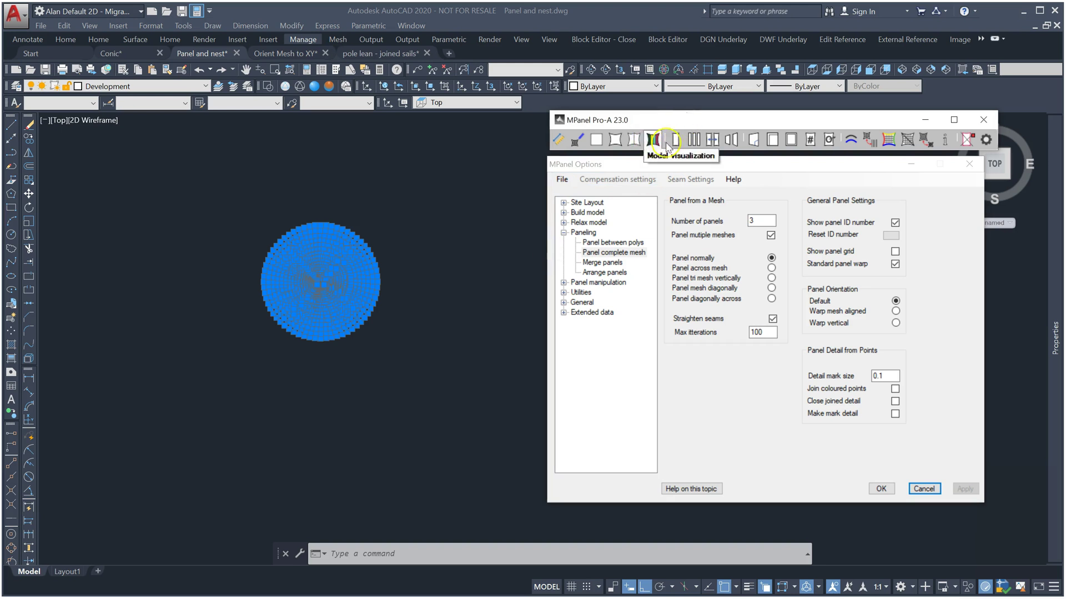
{"action": "left_click", "coordinate": [693, 140]}
{"action": "left_click", "coordinate": [725, 235]}
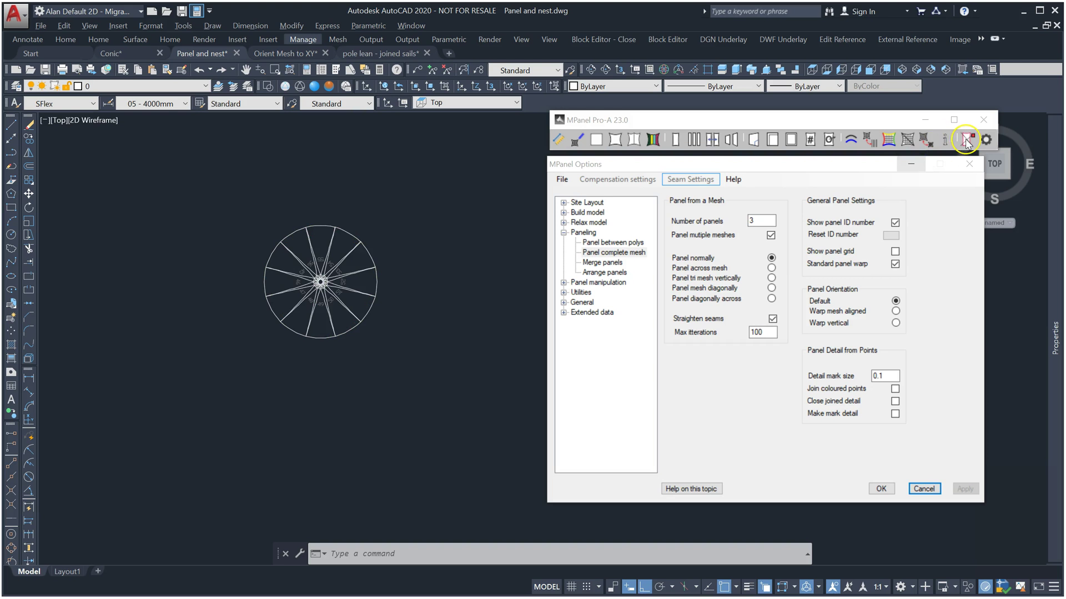
{"action": "left_click", "coordinate": [891, 235]}
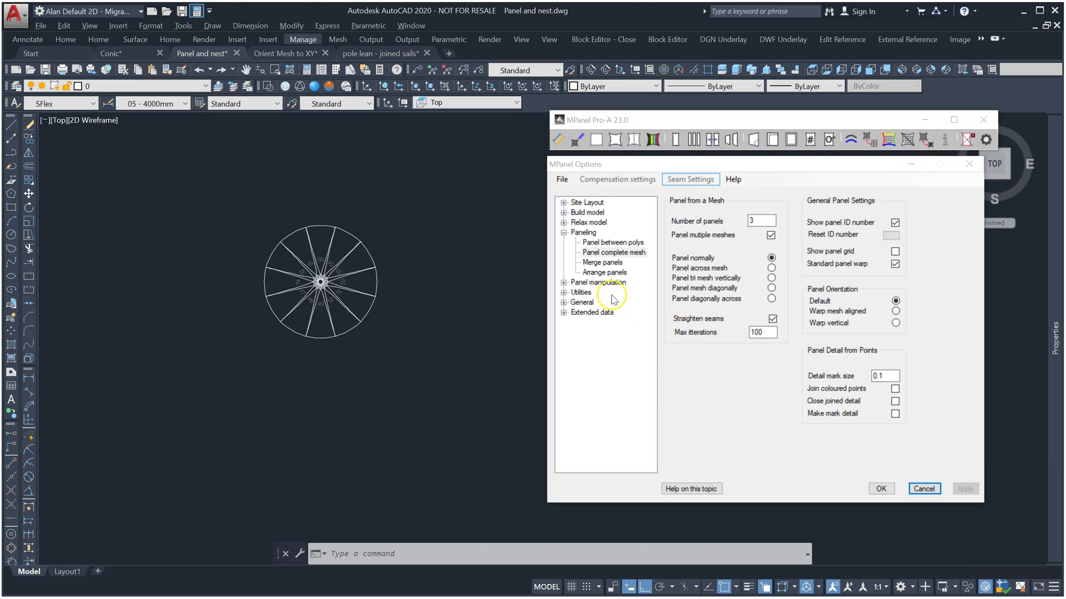
Show the Arrange panels options and make two copies of the circular panel set below the original.
{"action": "left_click", "coordinate": [586, 273]}
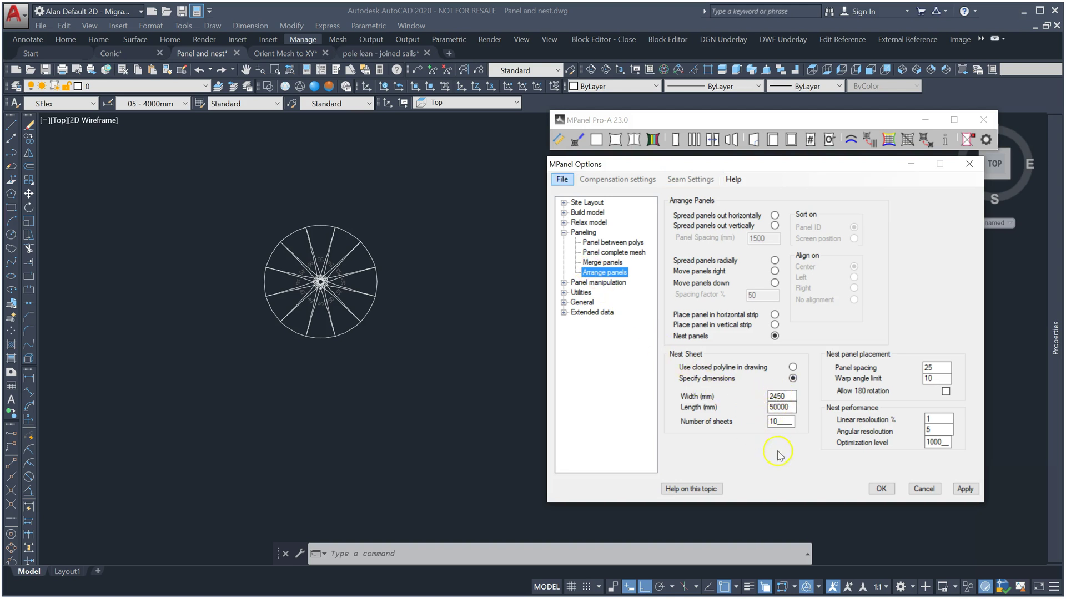
{"action": "left_click", "coordinate": [447, 382]}
{"action": "scroll", "coordinate": [400, 367], "scroll_direction": "down", "scroll_amount": 2}
{"action": "left_click", "coordinate": [401, 368]}
{"action": "left_click", "coordinate": [321, 295]}
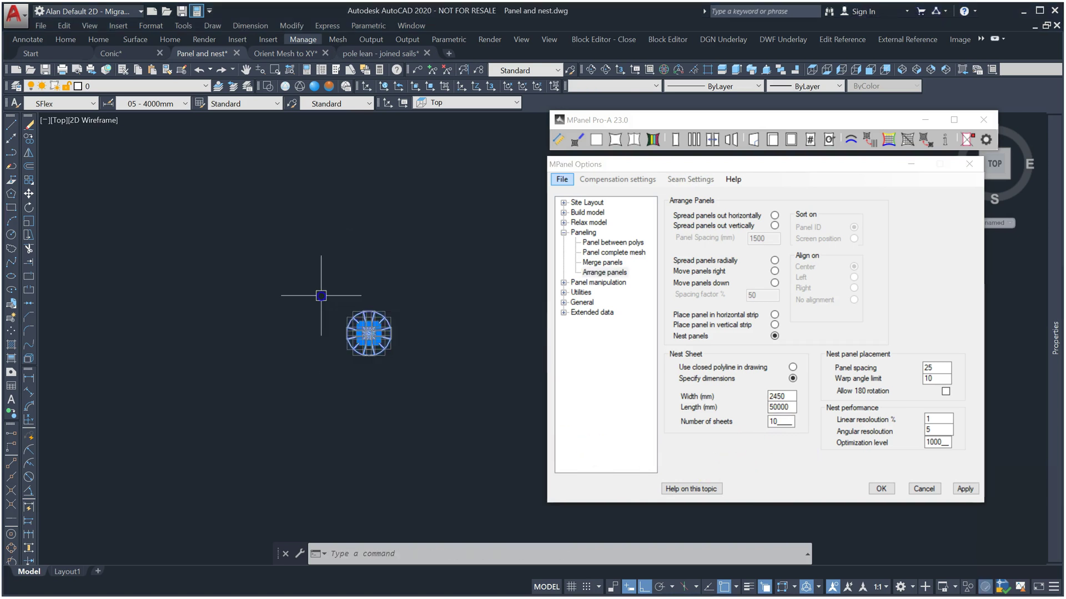
{"action": "type", "text": "co"}
{"action": "key", "text": "Return"}
{"action": "left_click", "coordinate": [318, 292]}
{"action": "scroll", "coordinate": [319, 293], "scroll_direction": "down", "scroll_amount": 1}
{"action": "left_click", "coordinate": [311, 483]}
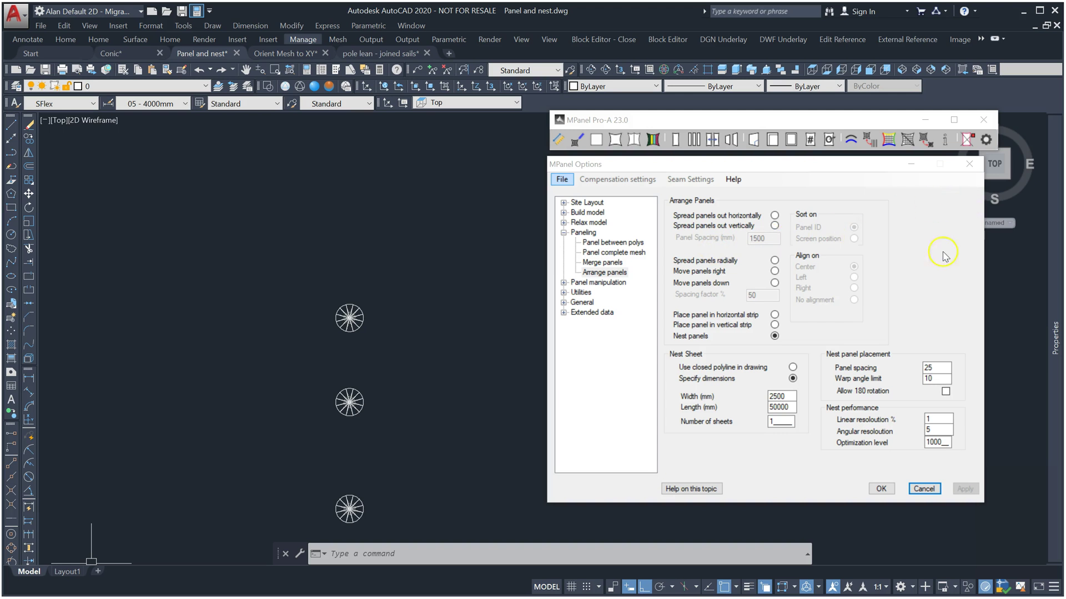
Set the nest sheet to a width of 2500 mm and 1 sheet, keeping 180 rotation disallowed.
{"action": "left_click", "coordinate": [775, 422]}
{"action": "left_click", "coordinate": [787, 397]}
{"action": "left_click", "coordinate": [946, 392]}
Nest the panels of the middle circular set on the specified sheet without 180 rotation.
{"action": "left_click", "coordinate": [286, 357]}
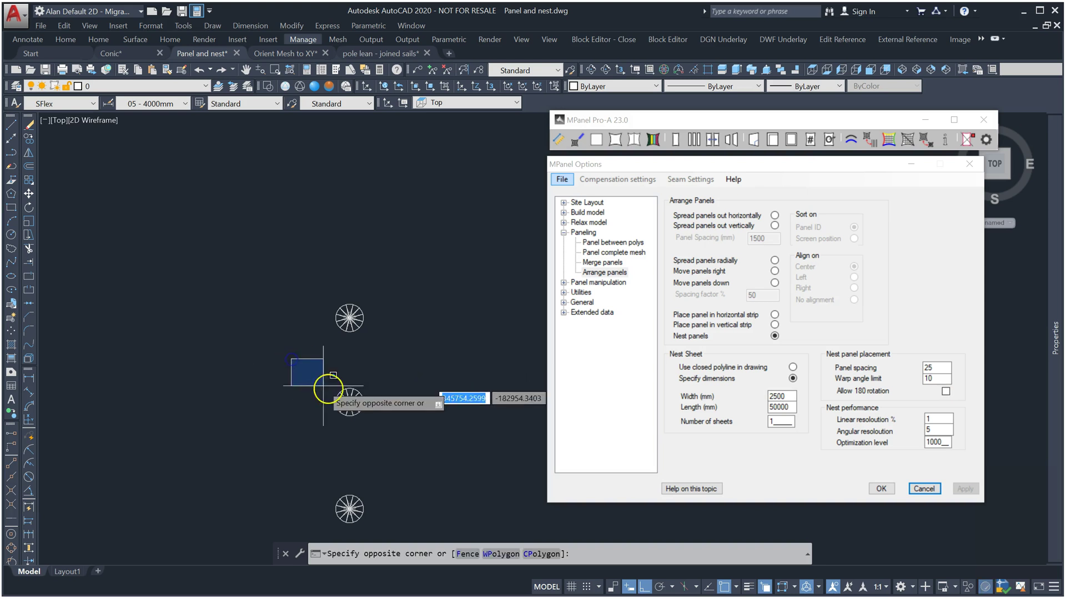
{"action": "left_click", "coordinate": [405, 429]}
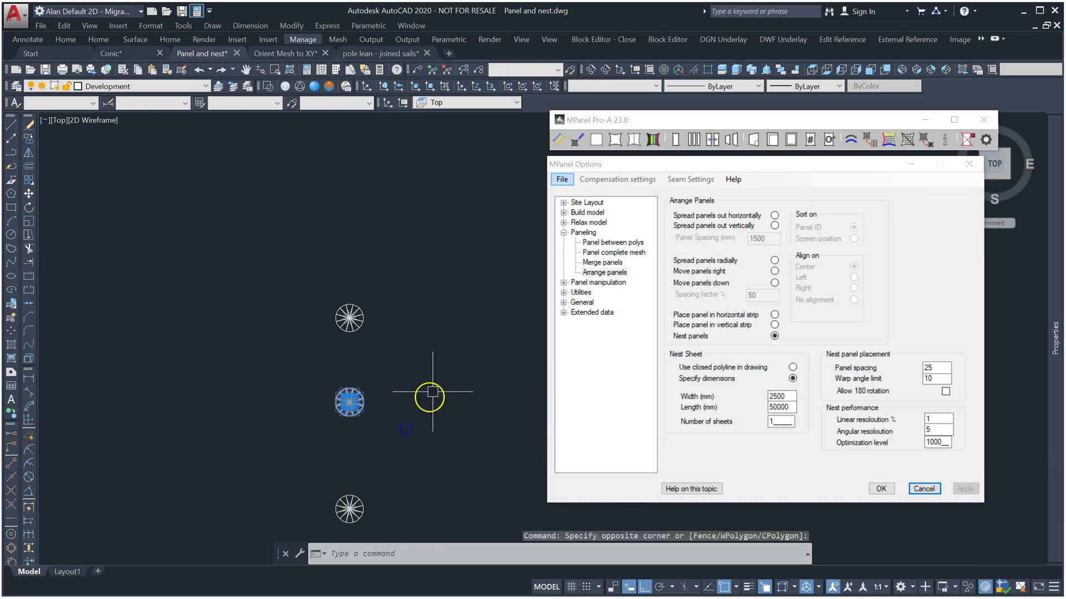
{"action": "left_click", "coordinate": [702, 120]}
{"action": "left_click", "coordinate": [747, 143]}
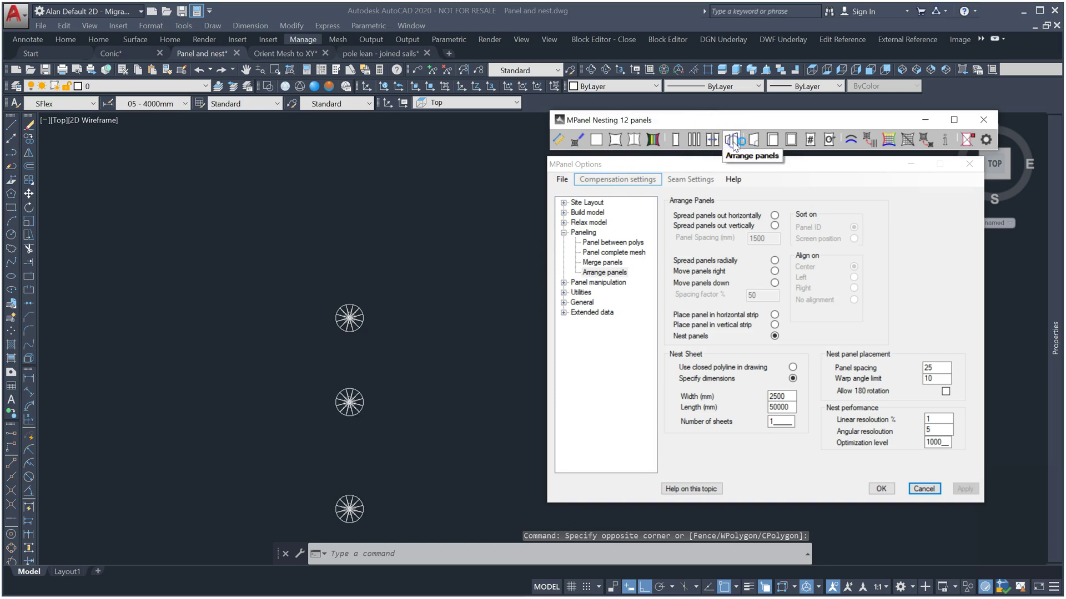
Allow 180 rotation in the nest placement and nest the panels of the lowest circular set.
{"action": "left_click", "coordinate": [945, 392]}
{"action": "left_click", "coordinate": [957, 489]}
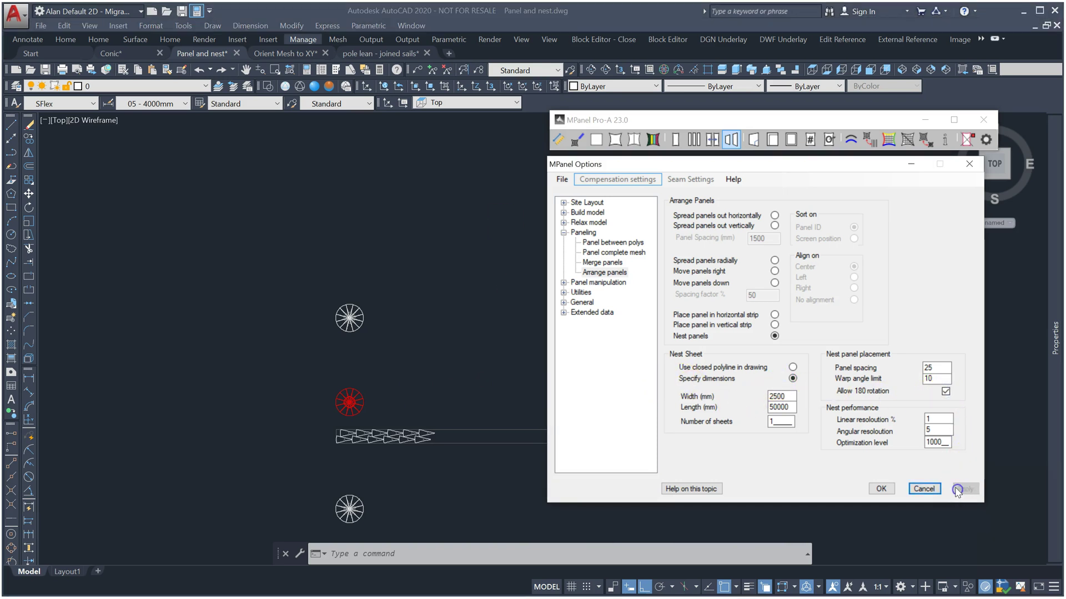
{"action": "scroll", "coordinate": [314, 483], "scroll_direction": "down", "scroll_amount": 2}
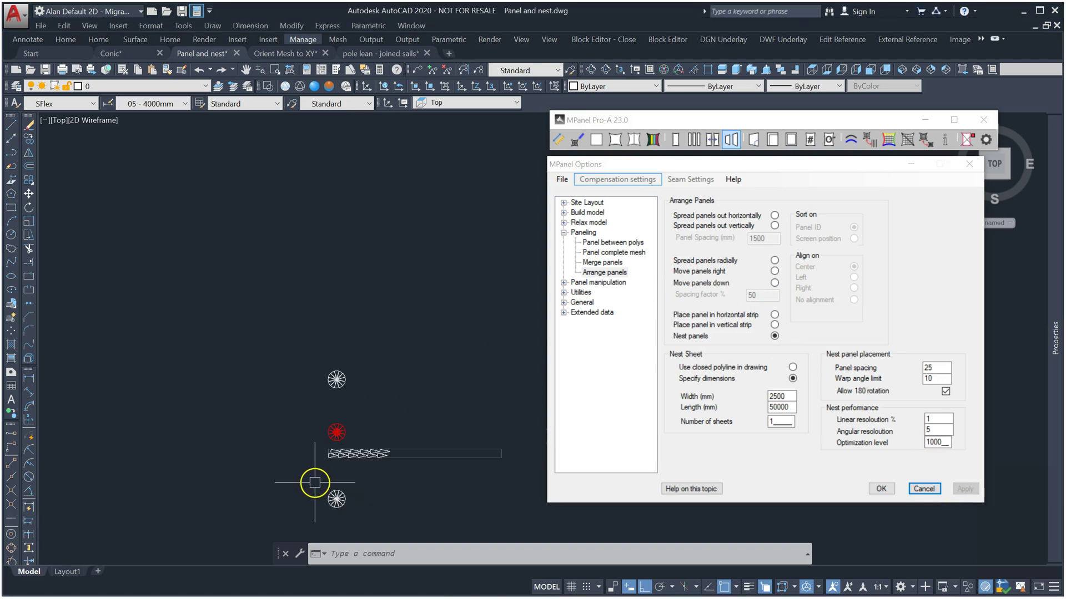
{"action": "left_click", "coordinate": [314, 482]}
{"action": "left_click", "coordinate": [389, 517]}
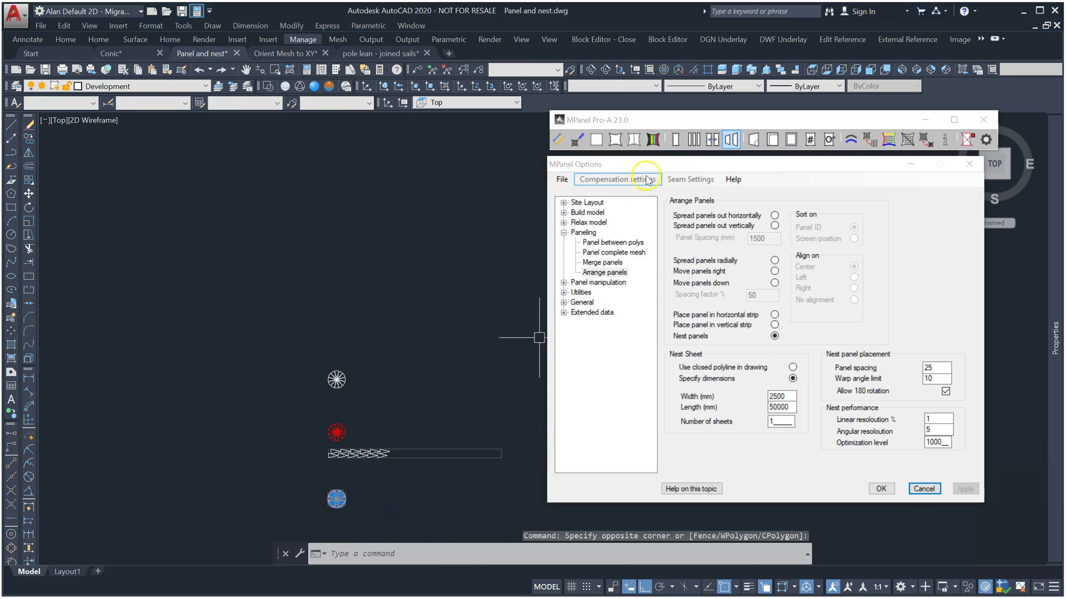
{"action": "left_click", "coordinate": [732, 140]}
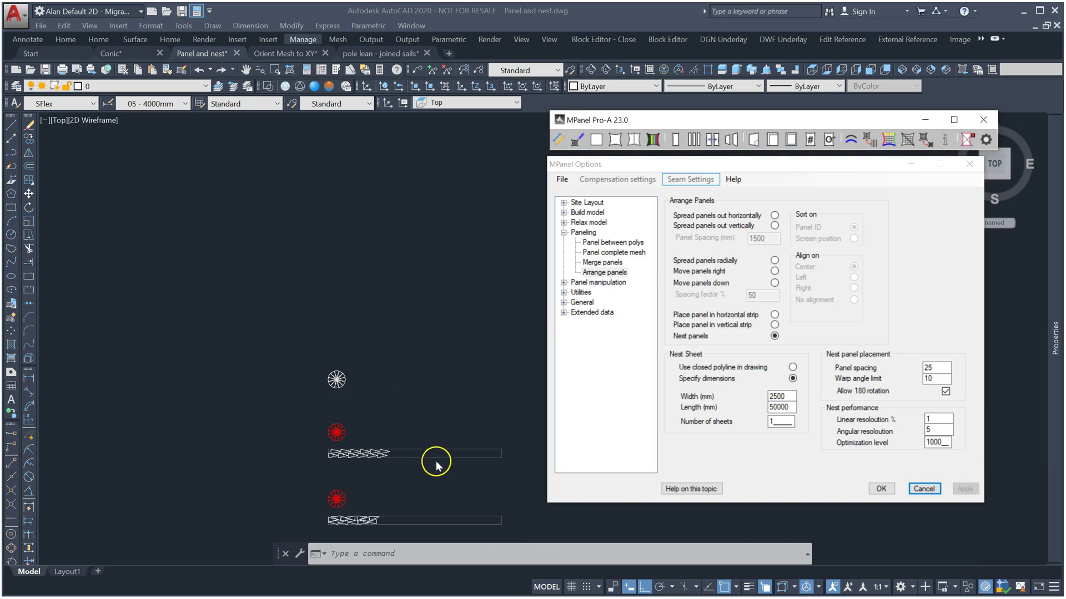
Compare the two nested layouts, with and without 180 rotation, and their used length in the Panel Arrange report.
{"action": "scroll", "coordinate": [430, 474], "scroll_direction": "up", "scroll_amount": 4}
{"action": "scroll", "coordinate": [352, 264], "scroll_direction": "down", "scroll_amount": 2}
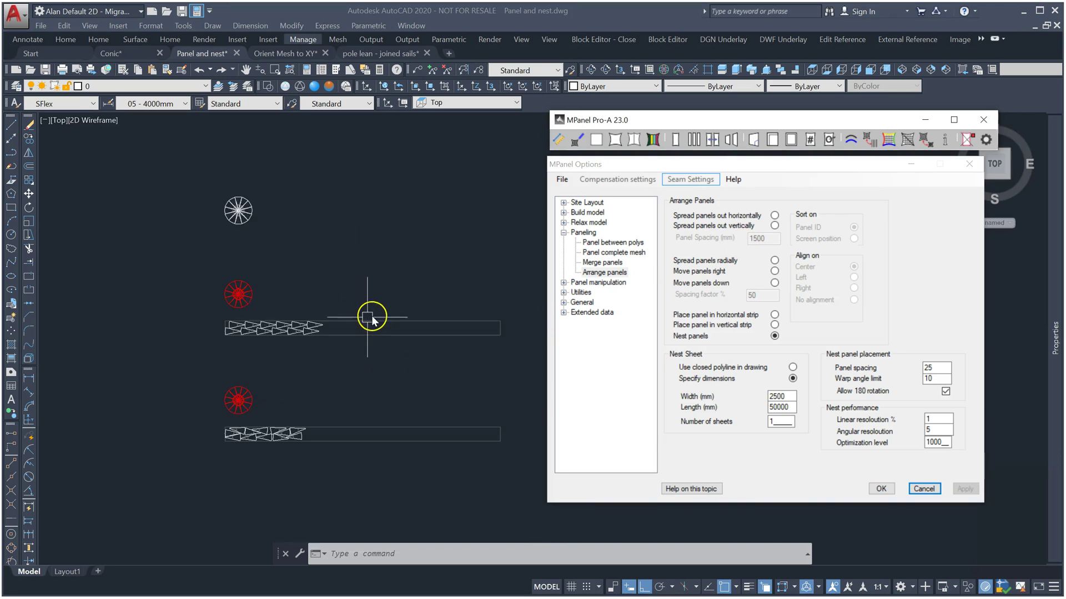
{"action": "left_click_drag", "start_coordinate": [813, 155], "coordinate": [809, 255]}
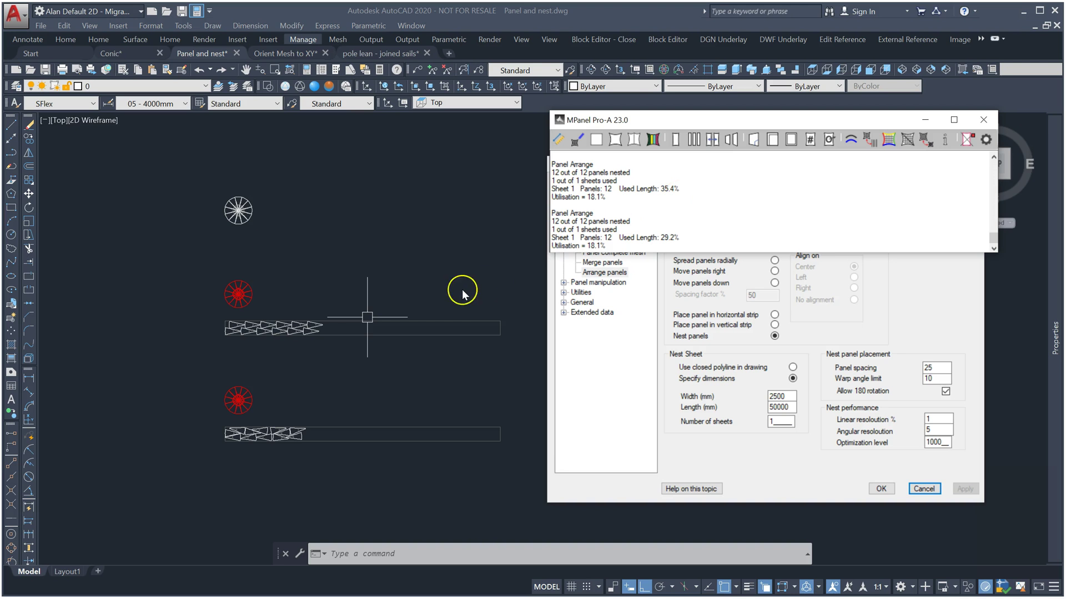
{"action": "scroll", "coordinate": [241, 338], "scroll_direction": "up", "scroll_amount": 4}
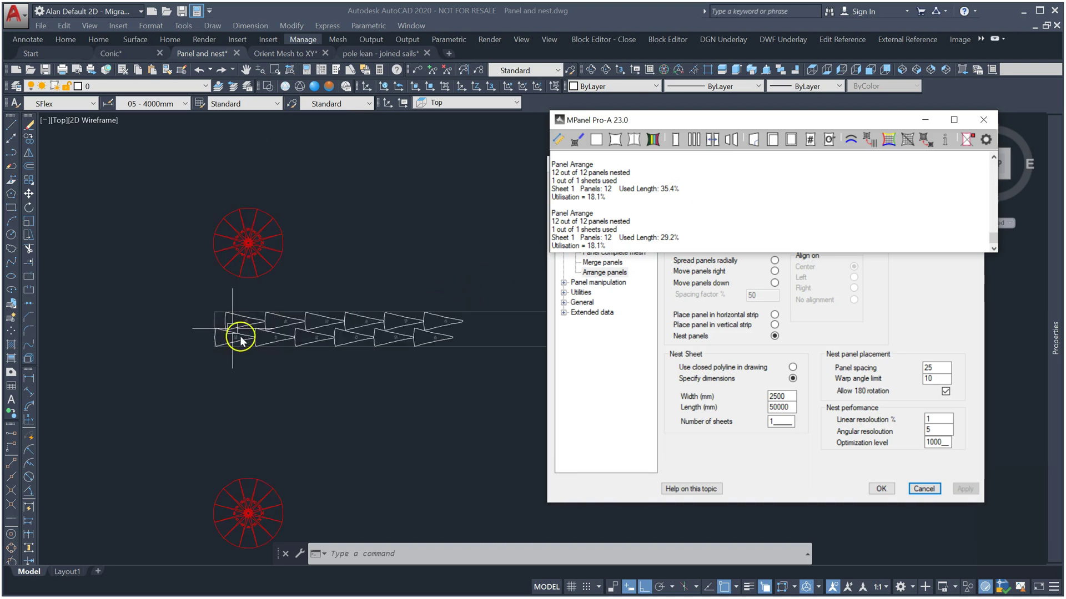
{"action": "scroll", "coordinate": [243, 341], "scroll_direction": "up", "scroll_amount": 4}
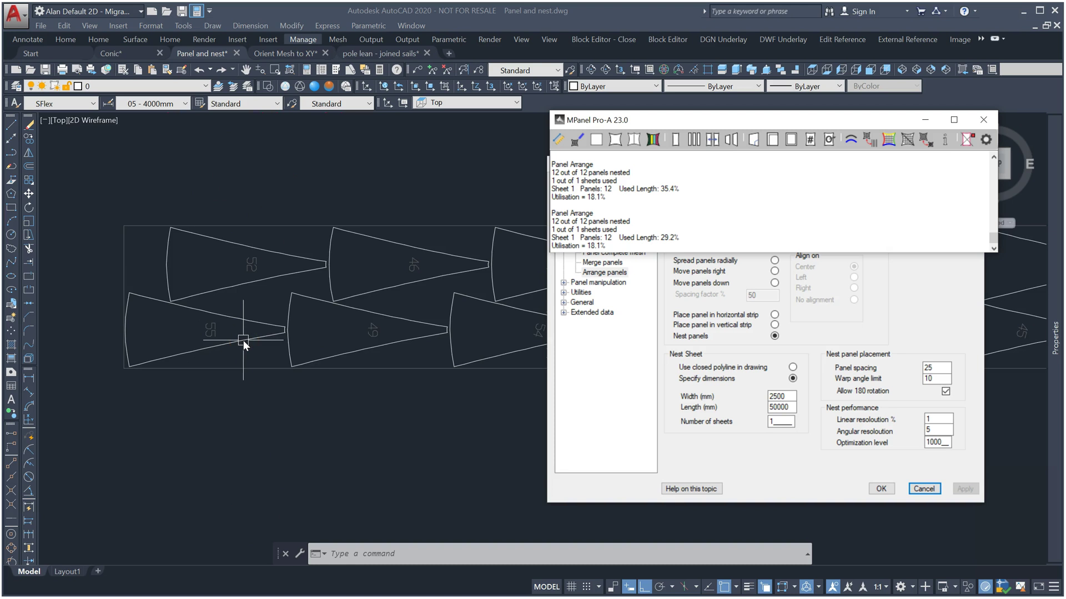
{"action": "scroll", "coordinate": [244, 341], "scroll_direction": "down", "scroll_amount": 8}
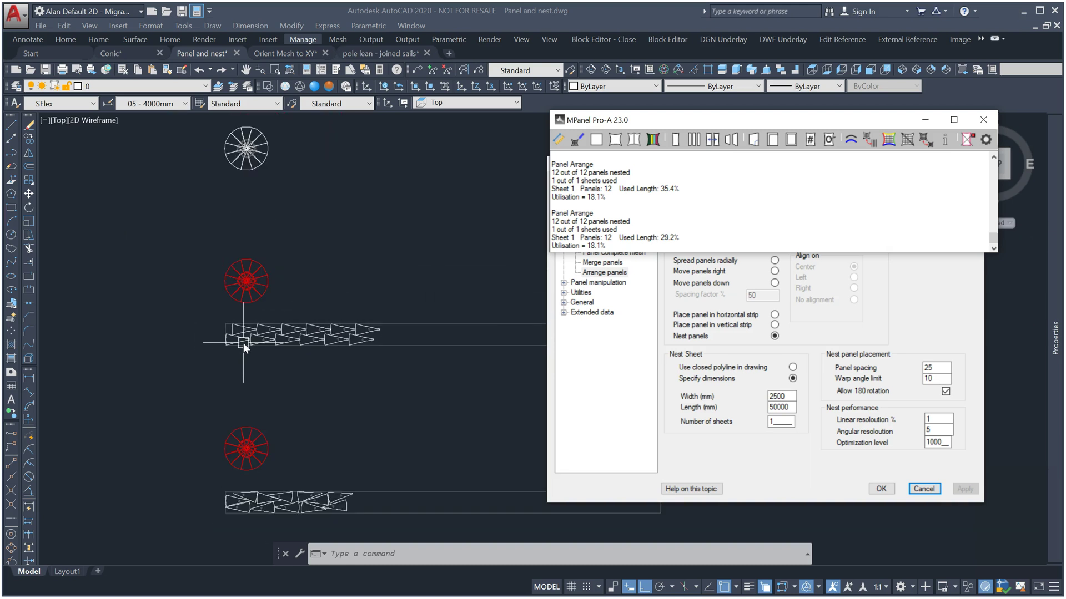
{"action": "scroll", "coordinate": [253, 519], "scroll_direction": "up", "scroll_amount": 6}
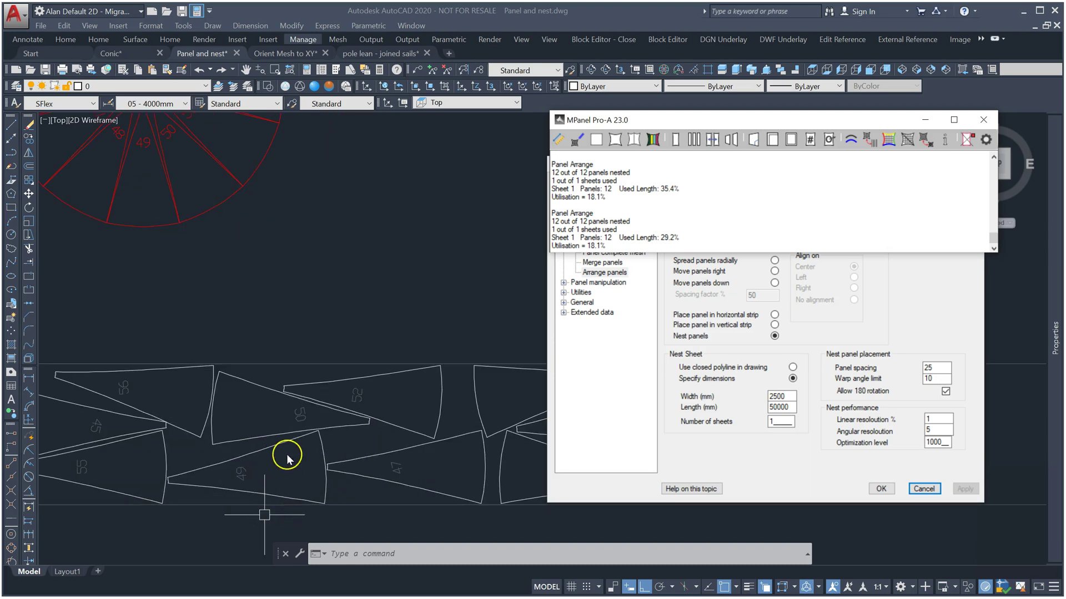
{"action": "scroll", "coordinate": [293, 410], "scroll_direction": "down", "scroll_amount": 3}
{"action": "scroll", "coordinate": [294, 414], "scroll_direction": "down", "scroll_amount": 4}
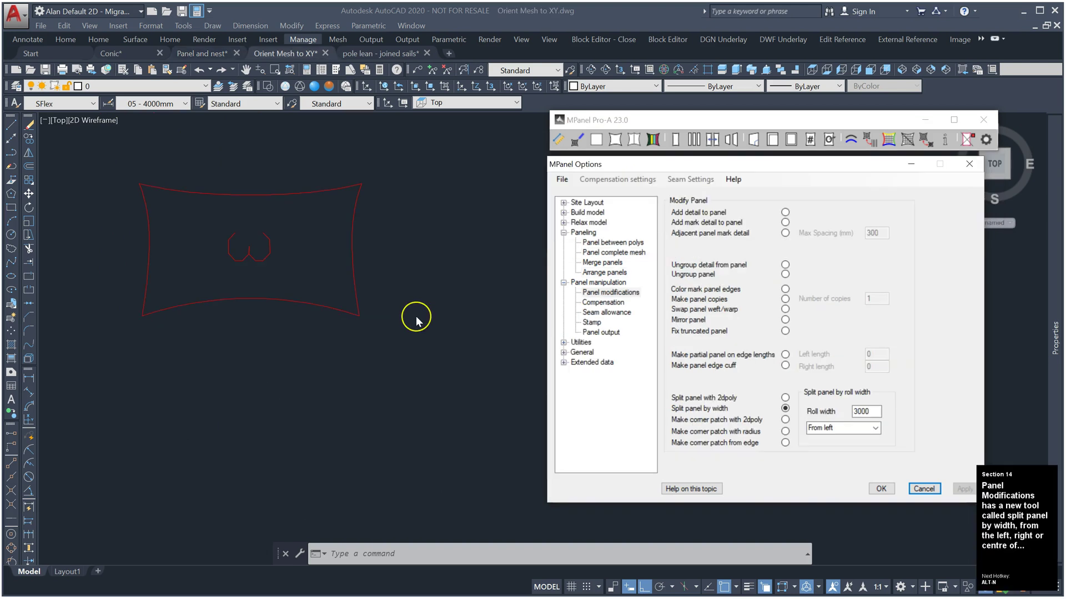
In the Orient Mesh to XY drawing, configure the panel modification as Split panel by width, from left.
{"action": "left_click", "coordinate": [422, 313]}
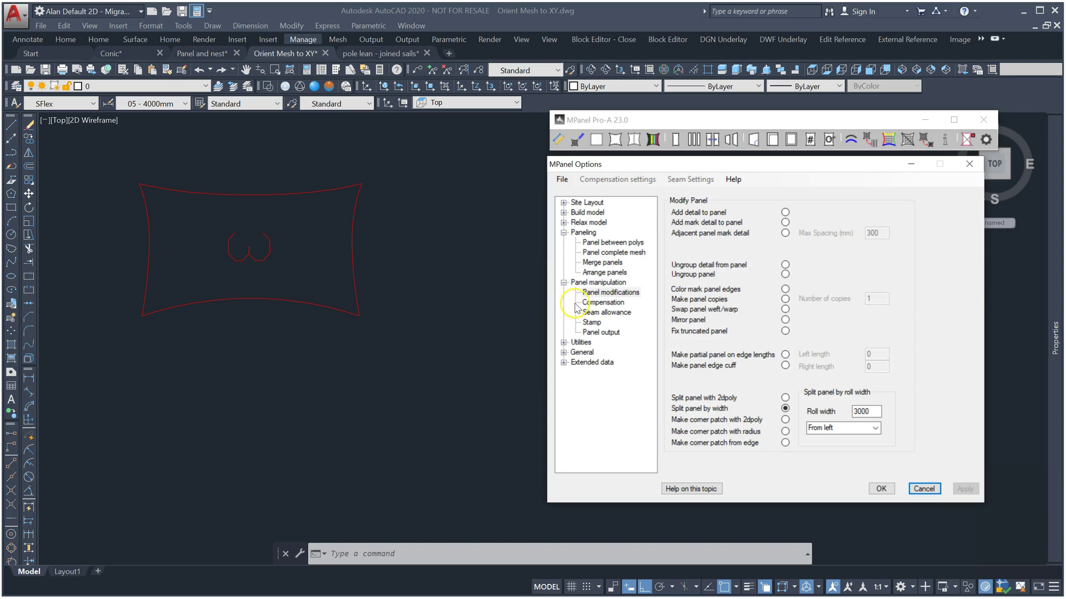
{"action": "left_click", "coordinate": [605, 294]}
{"action": "left_click", "coordinate": [732, 367]}
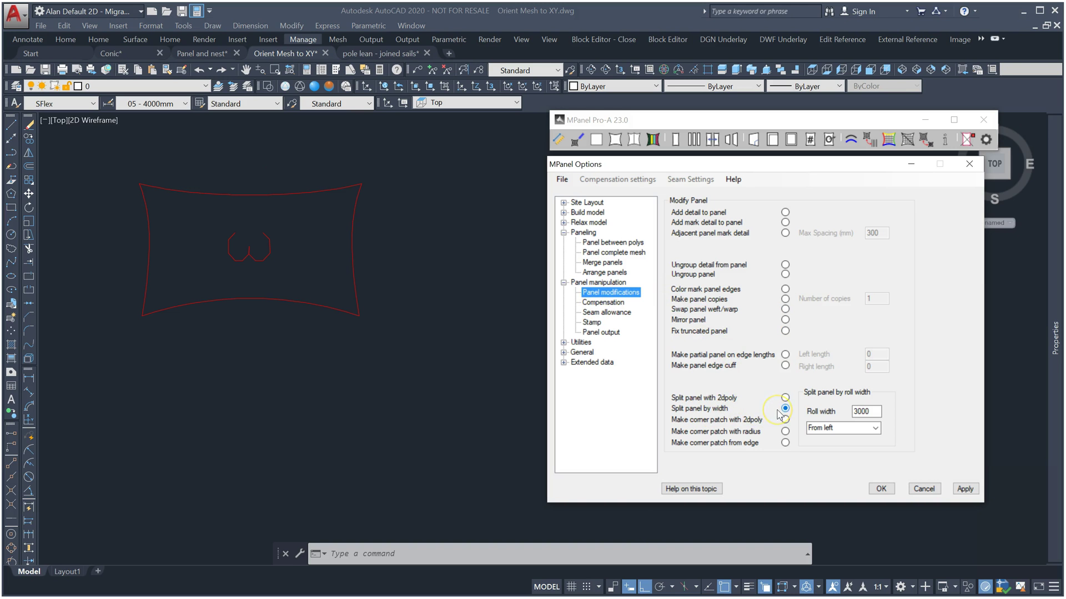
{"action": "left_click", "coordinate": [834, 431]}
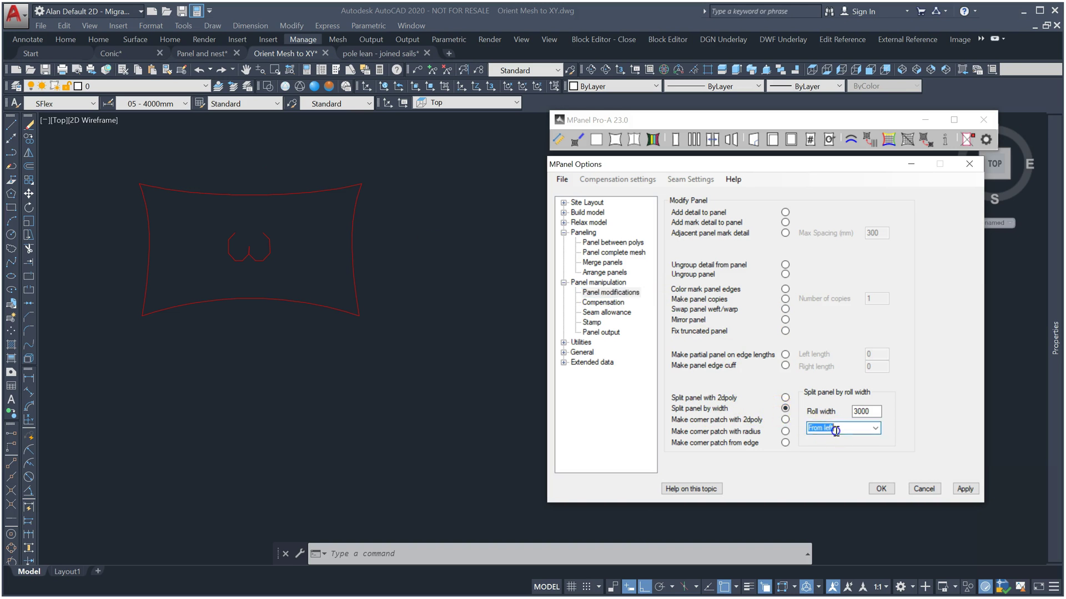
{"action": "left_click", "coordinate": [871, 427]}
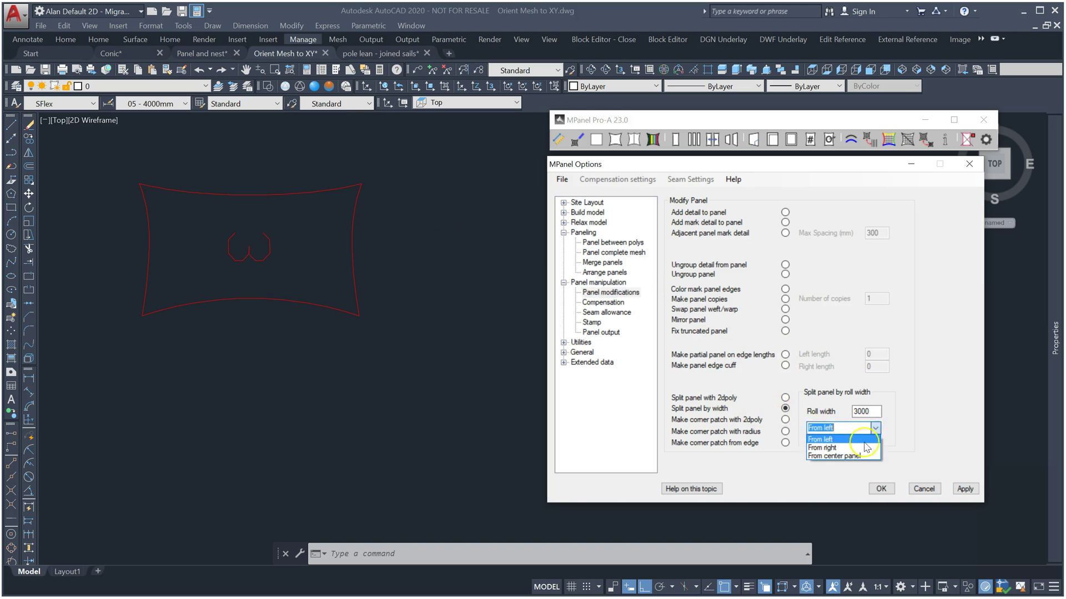
{"action": "left_click", "coordinate": [927, 422]}
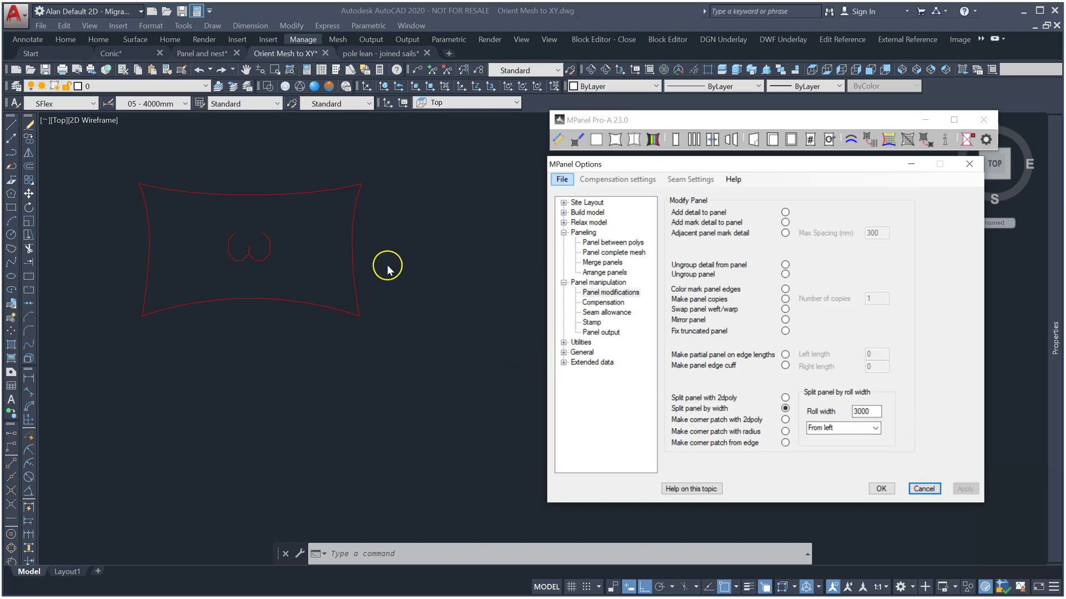
Split the red four-cornered panel by a roll width of 3000, starting from the left.
{"action": "left_click", "coordinate": [366, 258]}
{"action": "left_click", "coordinate": [354, 251]}
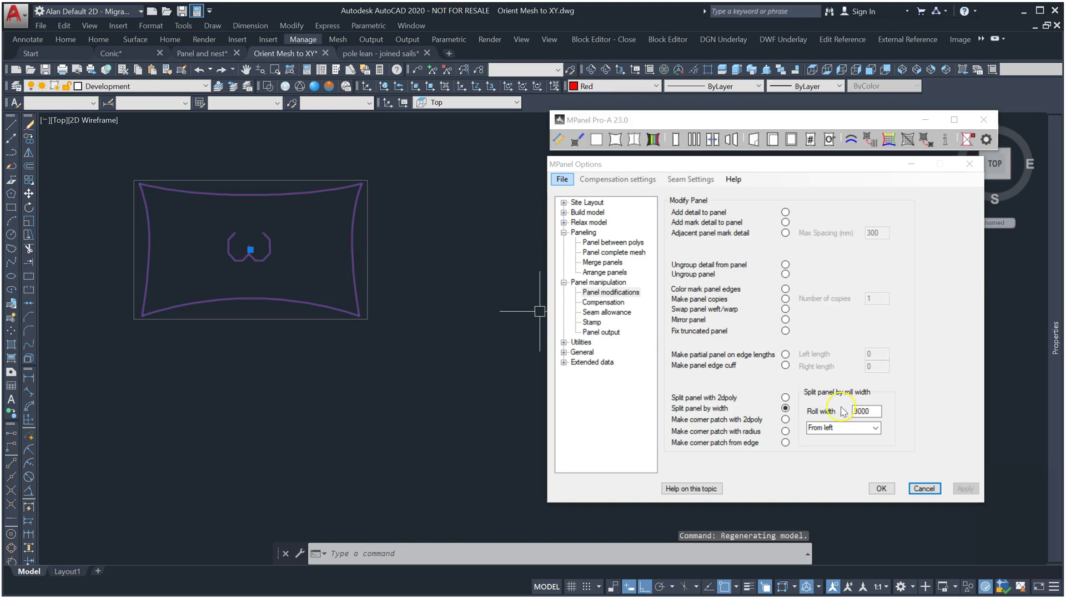
{"action": "left_click", "coordinate": [863, 412]}
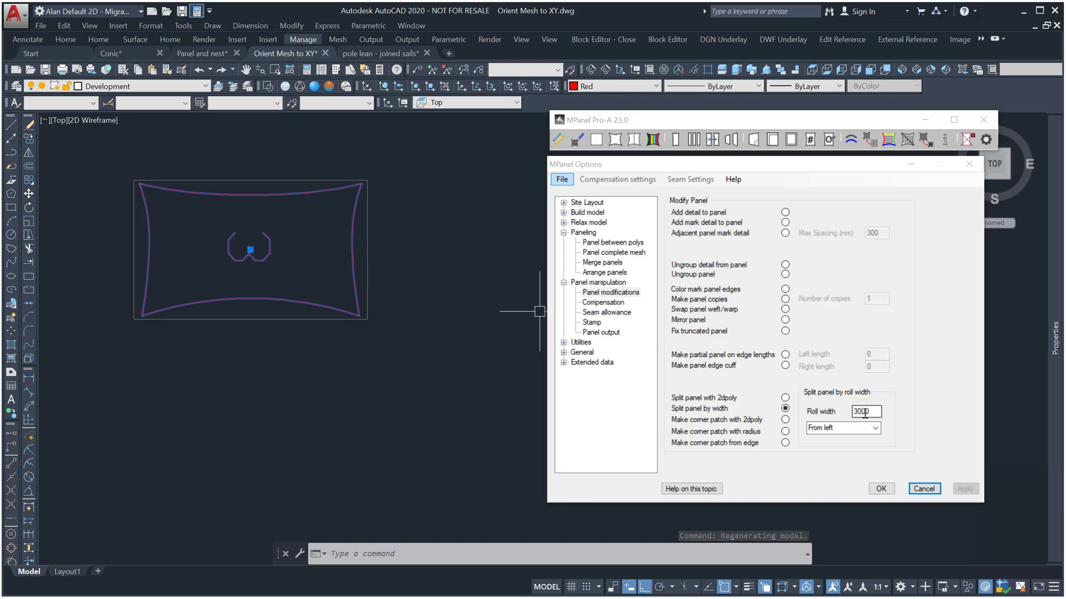
{"action": "left_click", "coordinate": [704, 119]}
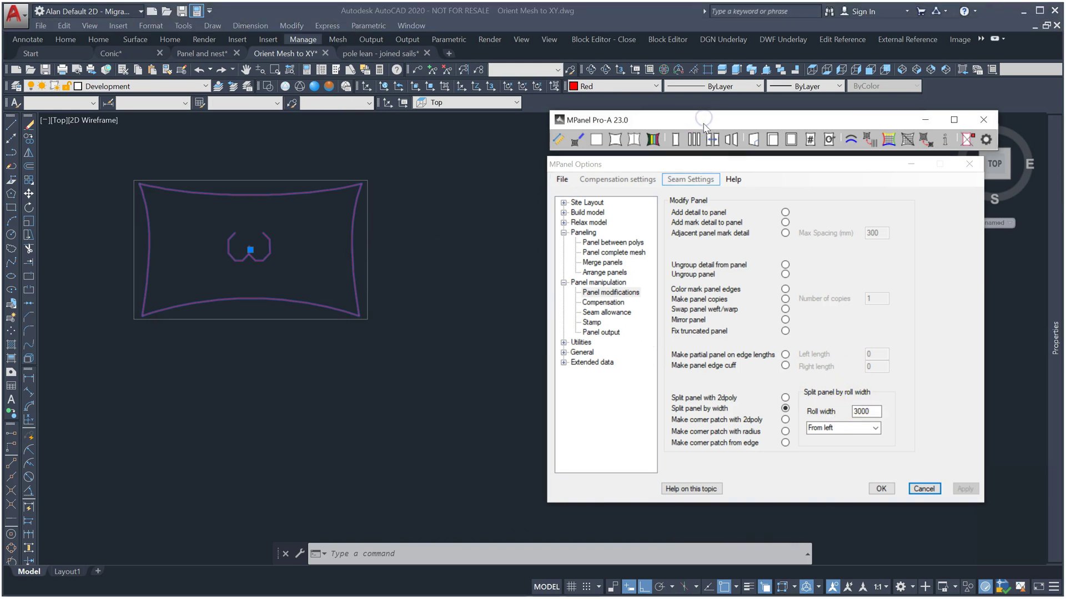
{"action": "left_click", "coordinate": [753, 139]}
{"action": "left_click", "coordinate": [361, 336]}
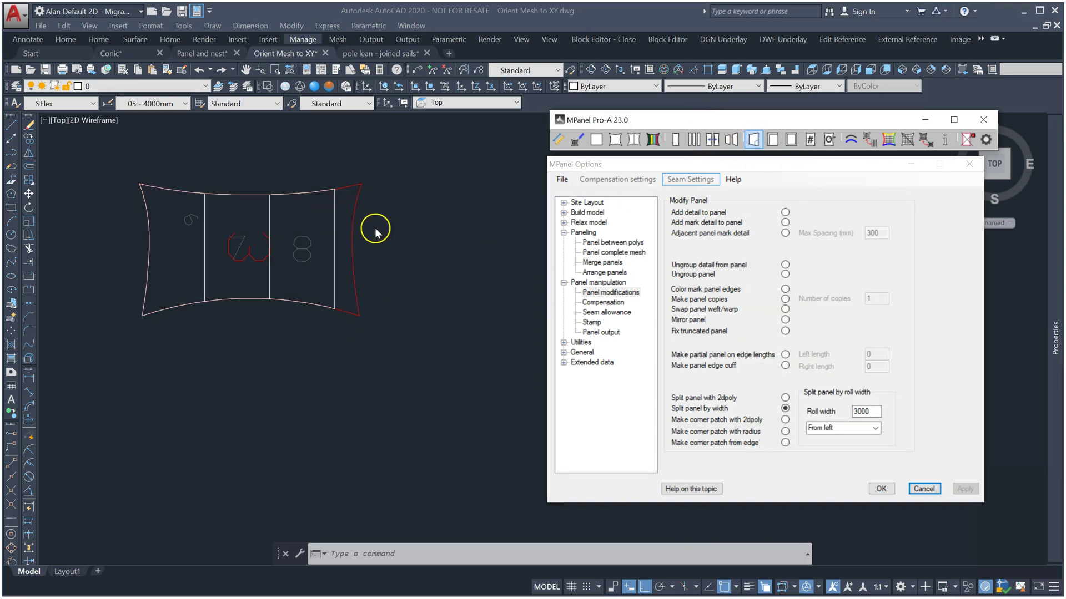
Copy the original red four-cornered panel straight down, about 10400 mm below the split panel.
{"action": "left_click", "coordinate": [377, 264]}
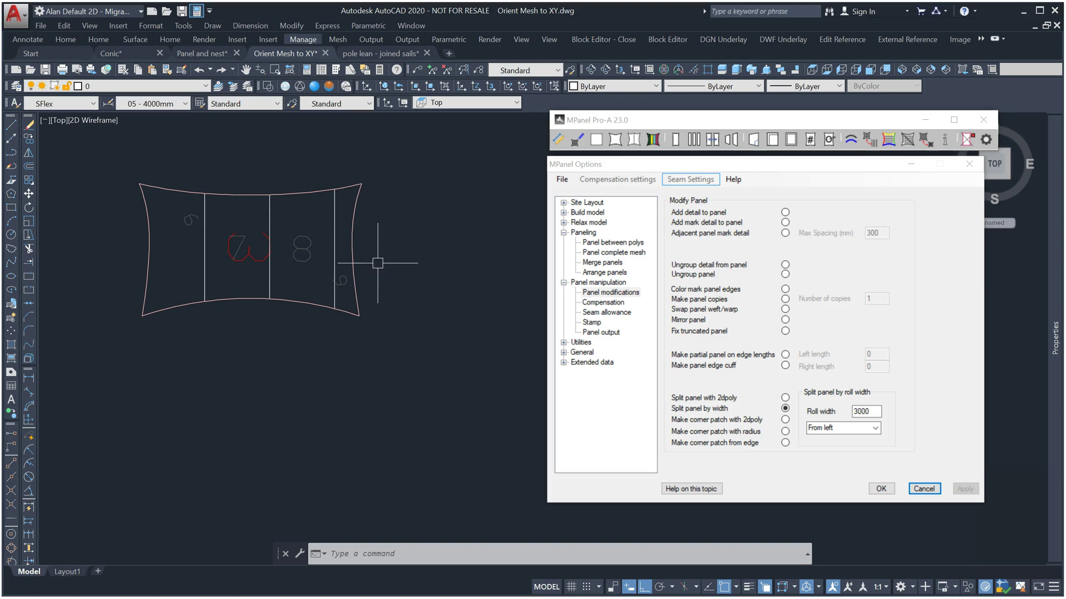
{"action": "left_click", "coordinate": [278, 254]}
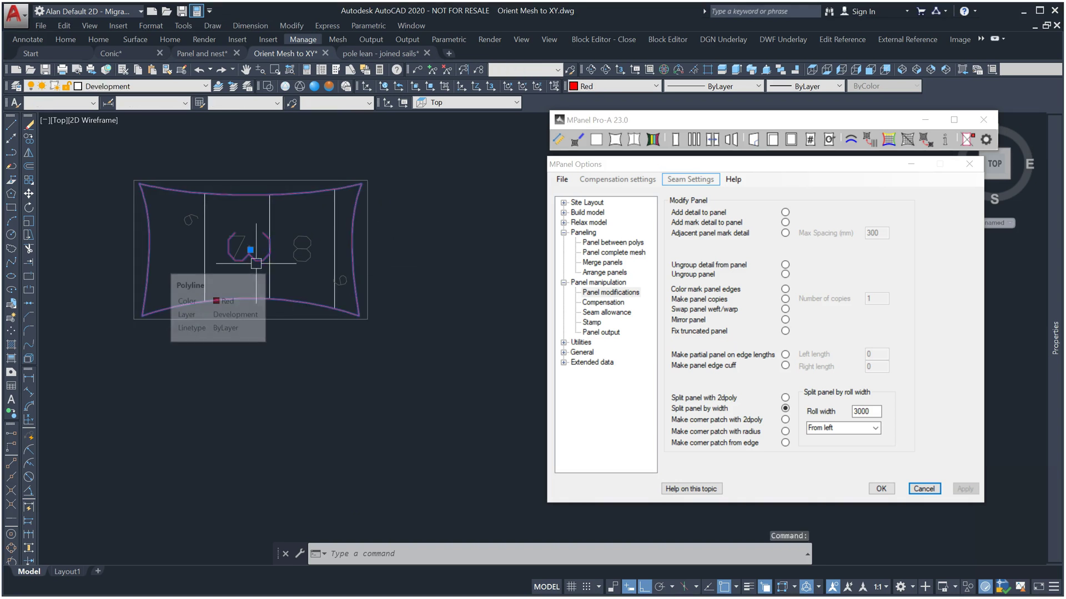
{"action": "type", "text": "co"}
{"action": "key", "text": "Return"}
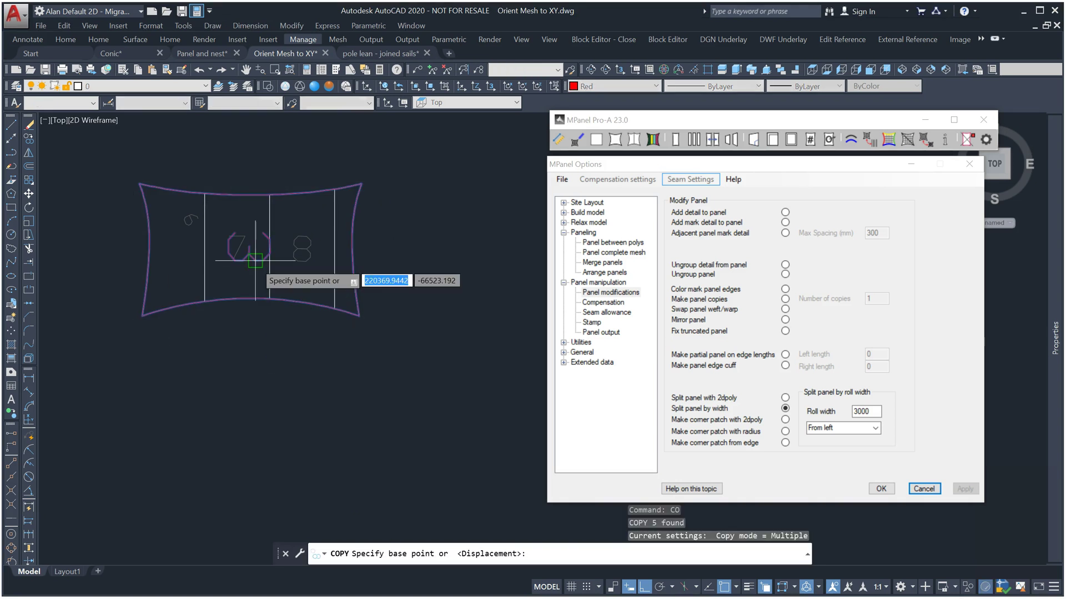
{"action": "left_click", "coordinate": [255, 260]}
{"action": "scroll", "coordinate": [256, 260], "scroll_direction": "down", "scroll_amount": 4}
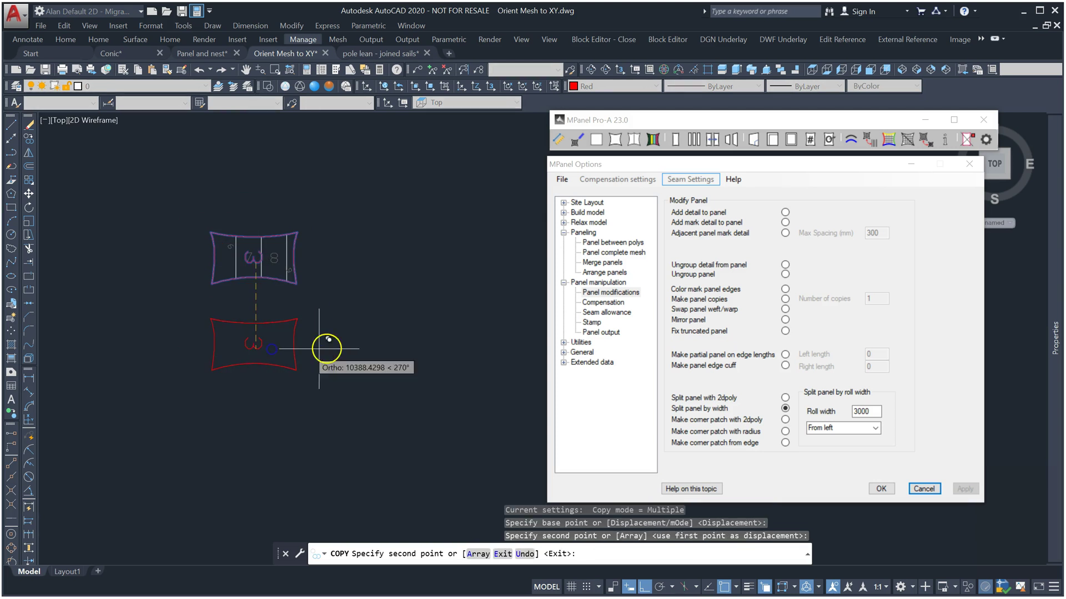
{"action": "left_click", "coordinate": [328, 349]}
{"action": "key", "text": "Return"}
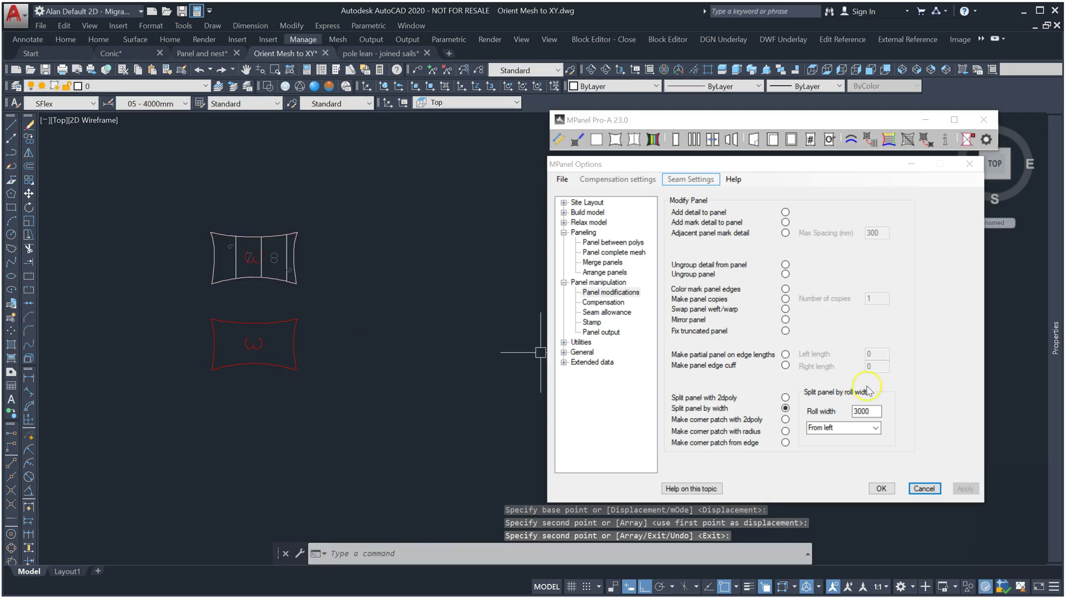
Split the copied red panel by a roll width of 2500 from the left and select its end piece 13 for inspection.
{"action": "left_click_drag", "start_coordinate": [872, 412], "coordinate": [833, 410]}
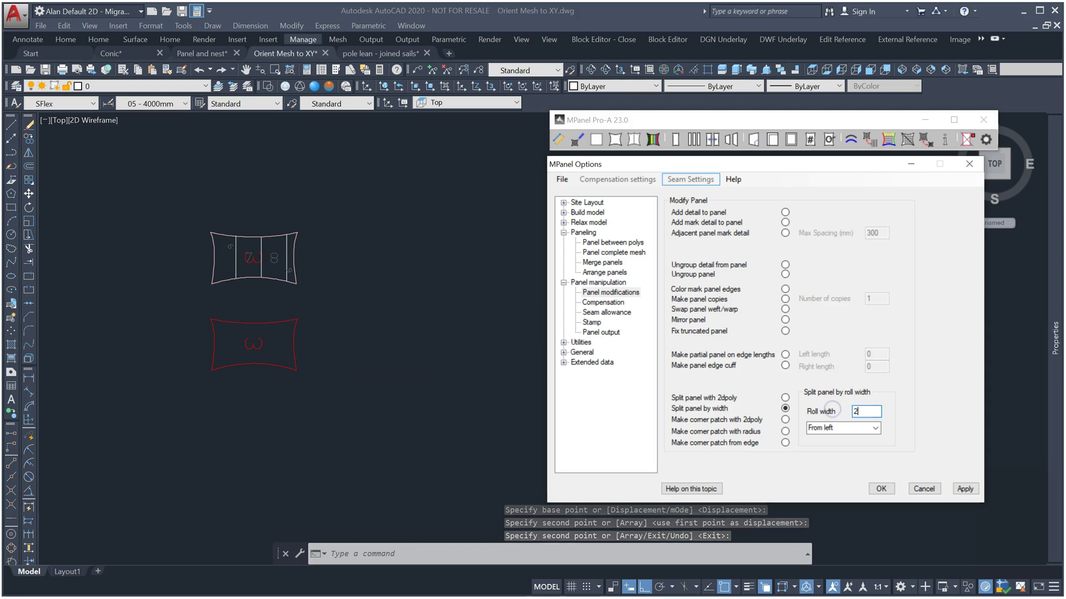
{"action": "type", "text": "2500"}
{"action": "left_click", "coordinate": [948, 490]}
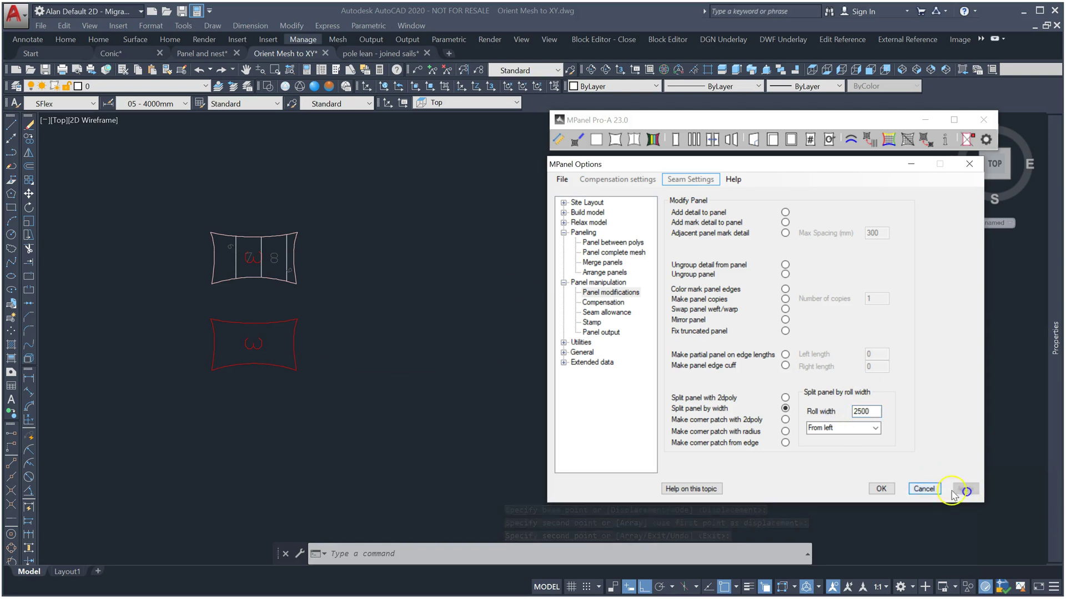
{"action": "left_click", "coordinate": [296, 352]}
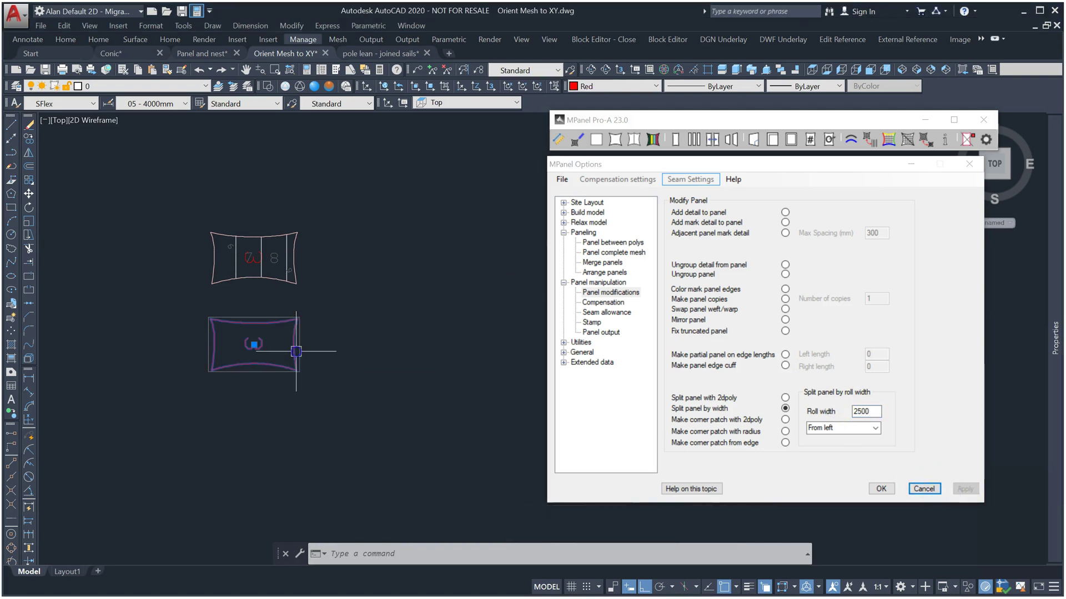
{"action": "left_click", "coordinate": [754, 141]}
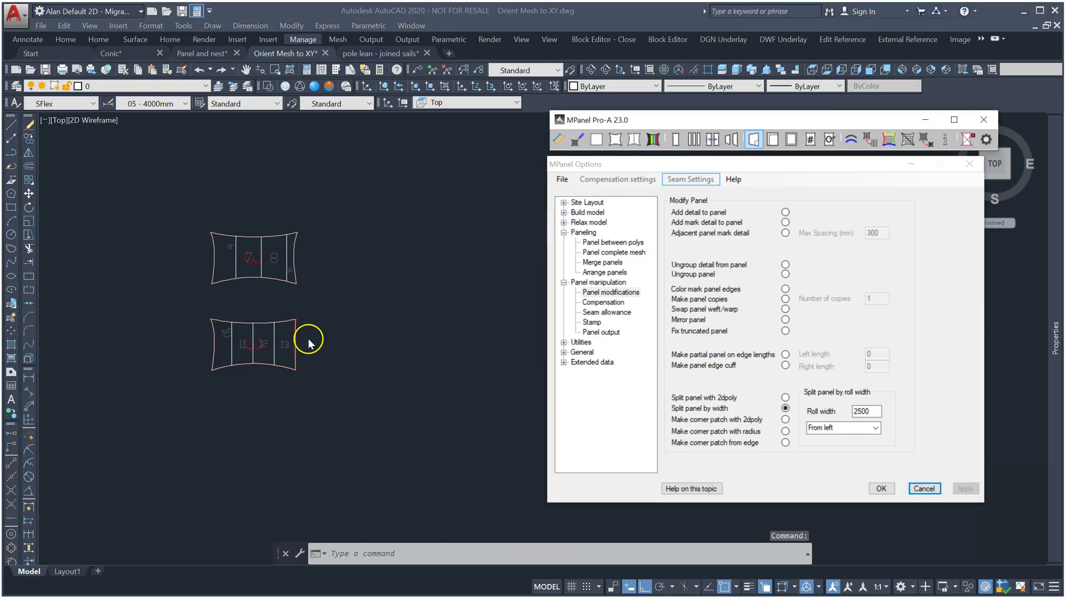
{"action": "scroll", "coordinate": [288, 342], "scroll_direction": "up", "scroll_amount": 5}
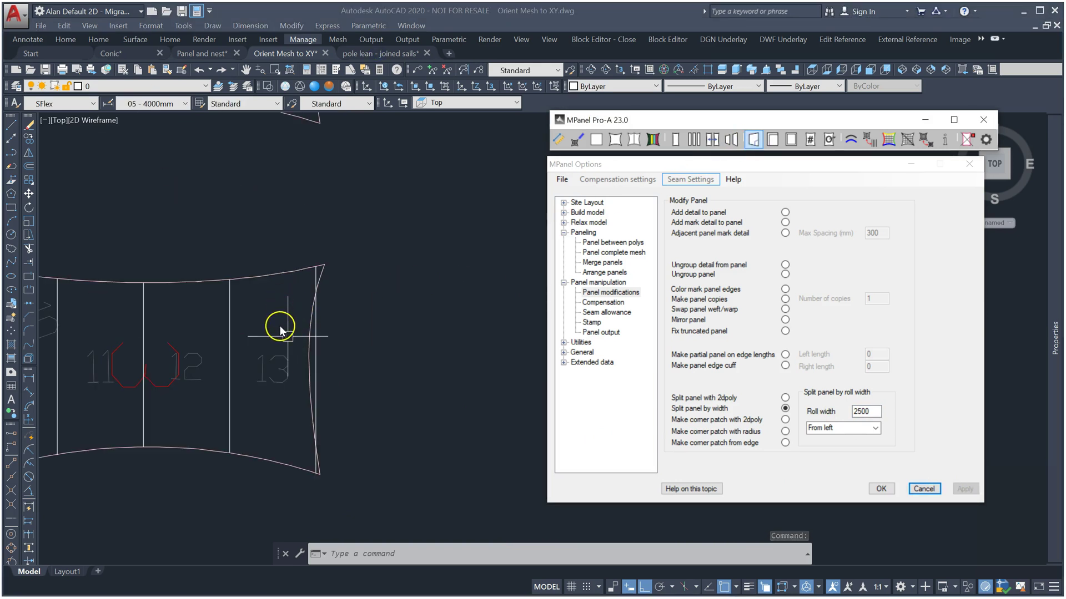
{"action": "left_click", "coordinate": [279, 353]}
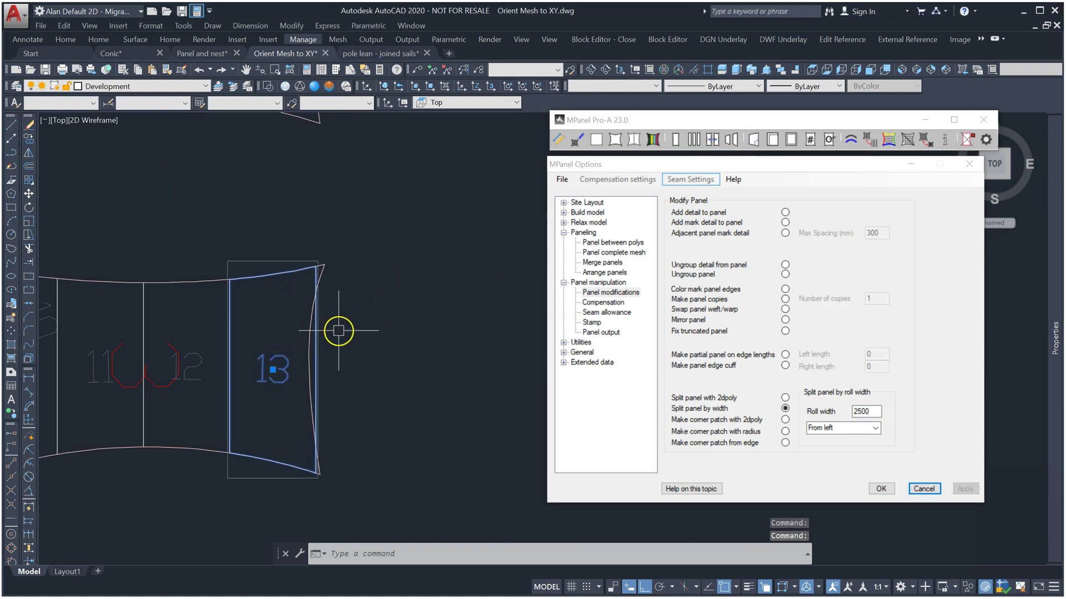